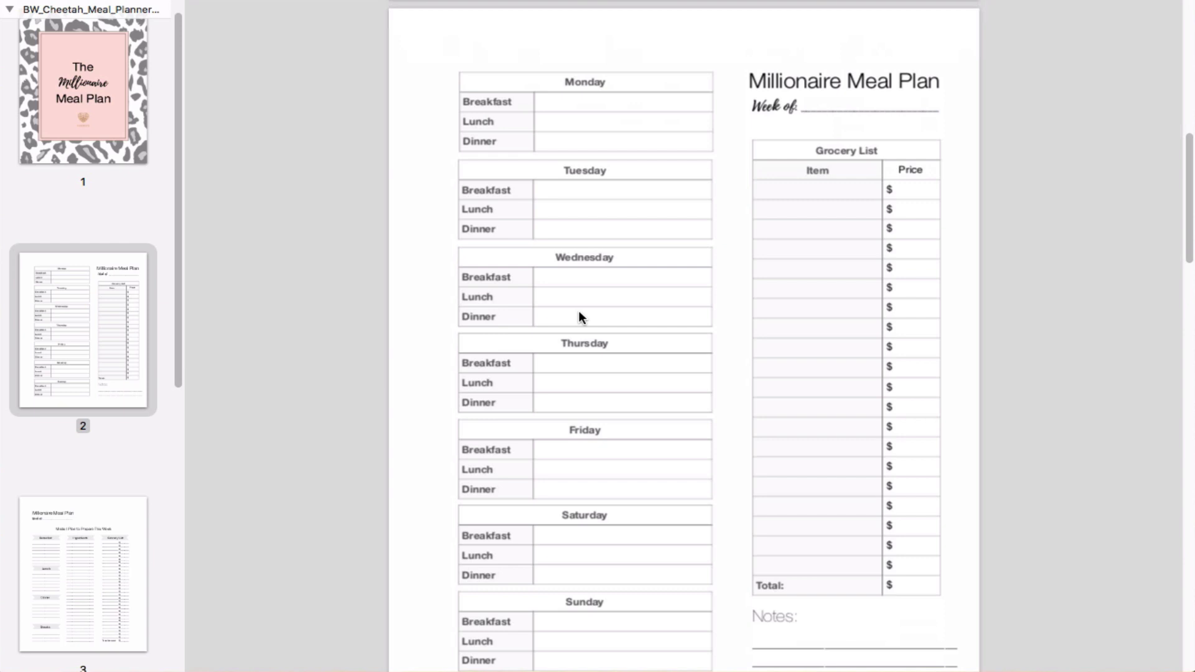
scroll(579, 317, down, 1)
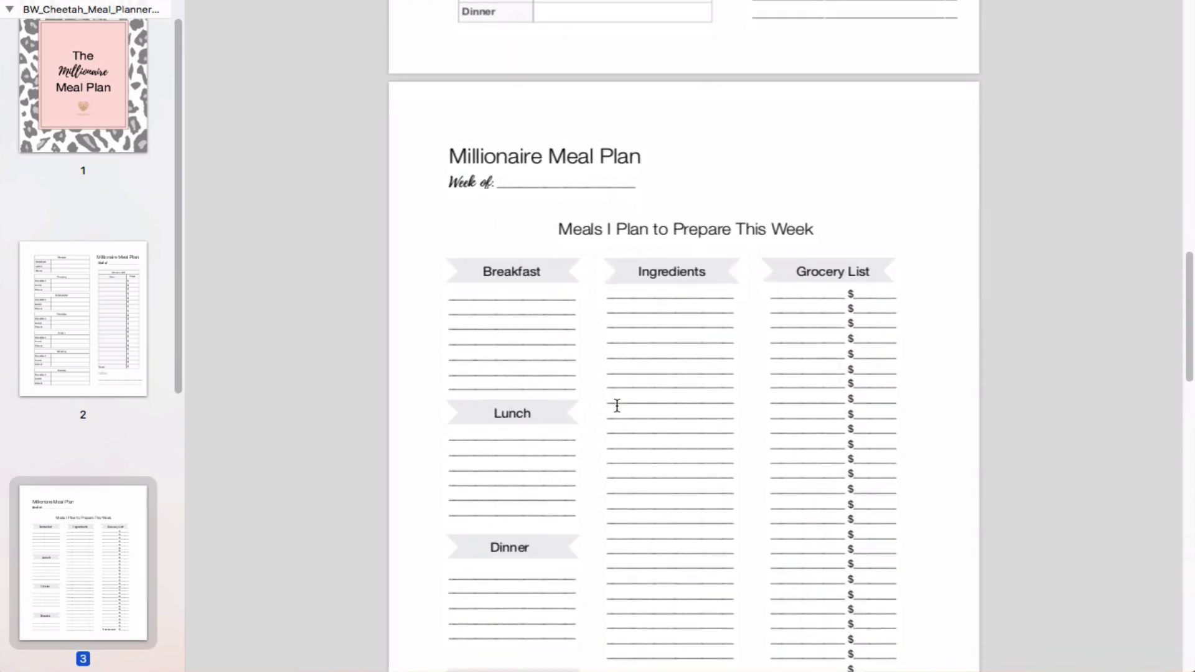
scroll(617, 405, down, 3)
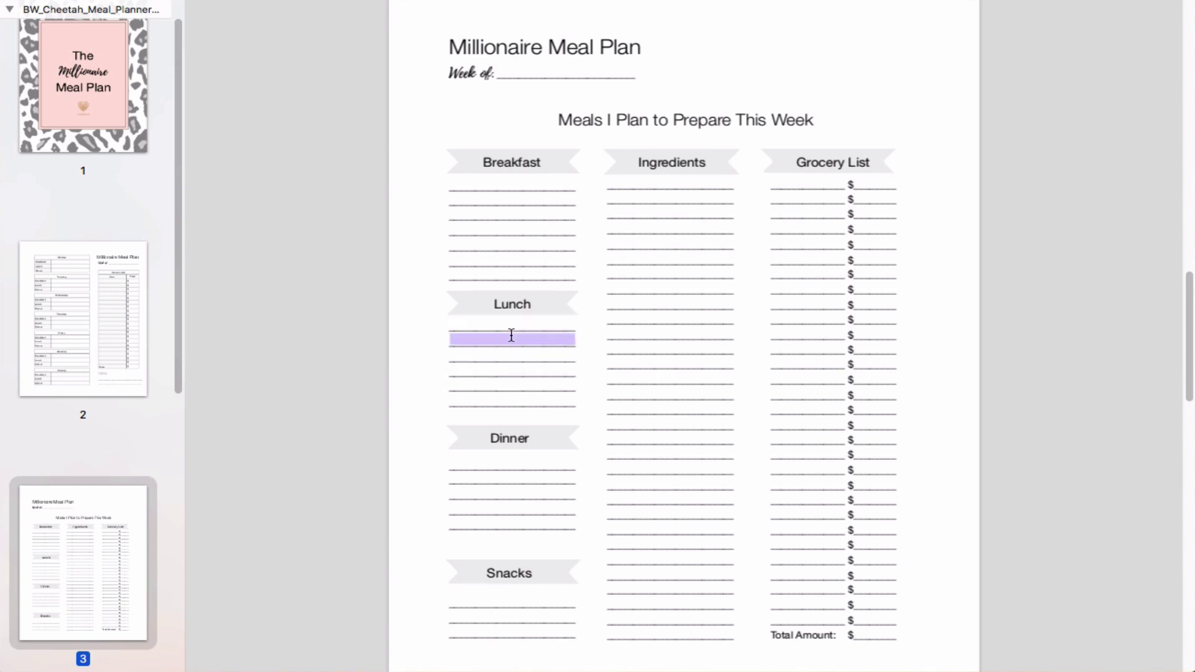
- Enter 'Fish and Spaghetti' and 'Swedish Meatballs' on the first two Dinner lines
click(516, 464)
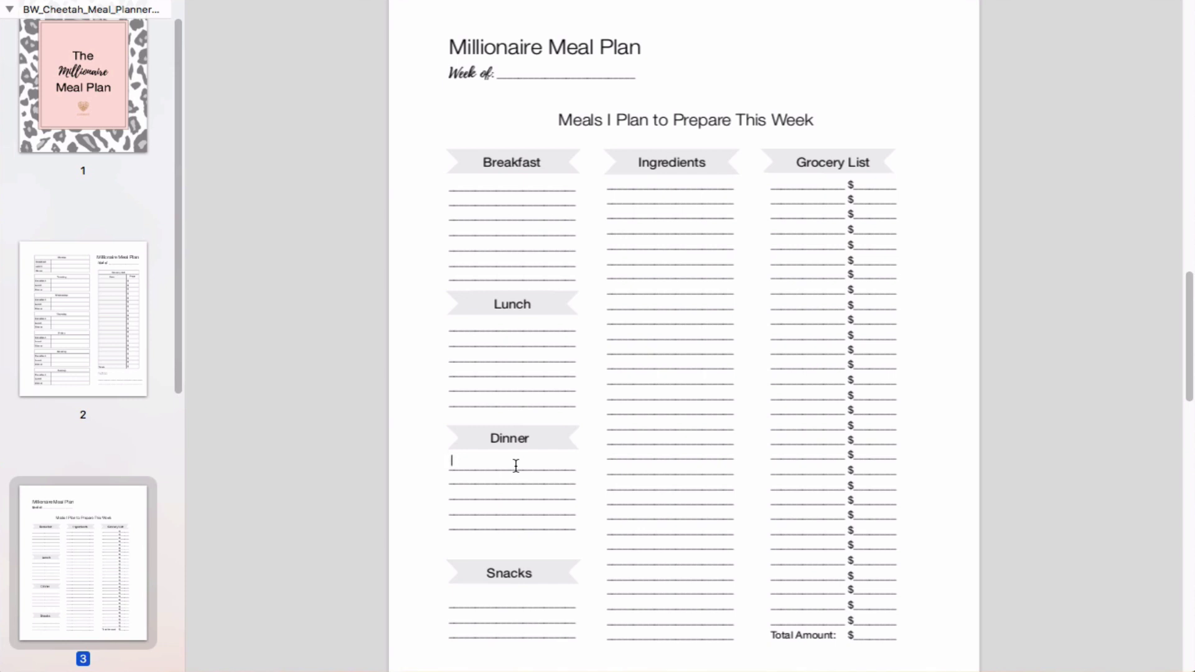
text(hi)
key(BackSpace)
key(BackSpace)
text(Fish and Sp)
text(aghet)
text(ti)
click(516, 478)
text(Swedish Meatballs)
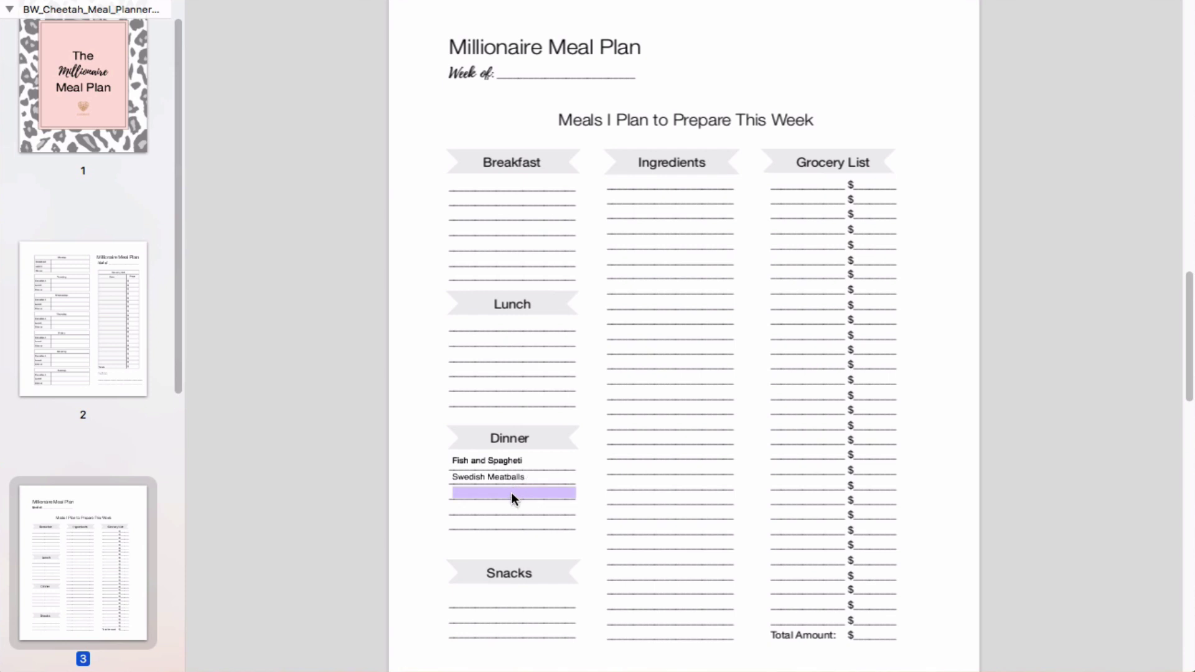
- Enter 'Buddha Bowls' and 'Baked simon and asparagus' on the third and fourth Dinner lines
click(511, 492)
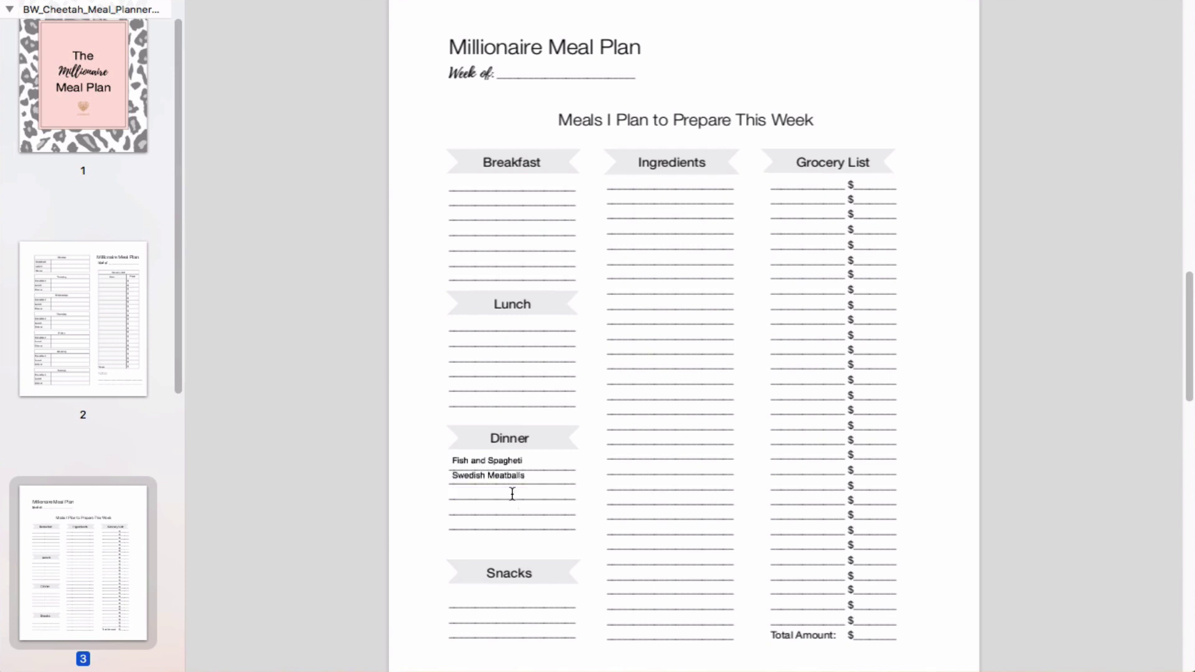
text(Buddha Bowls)
click(512, 509)
text(Baked simon and a)
key(BackSpace)
text(asparagus)
click(507, 523)
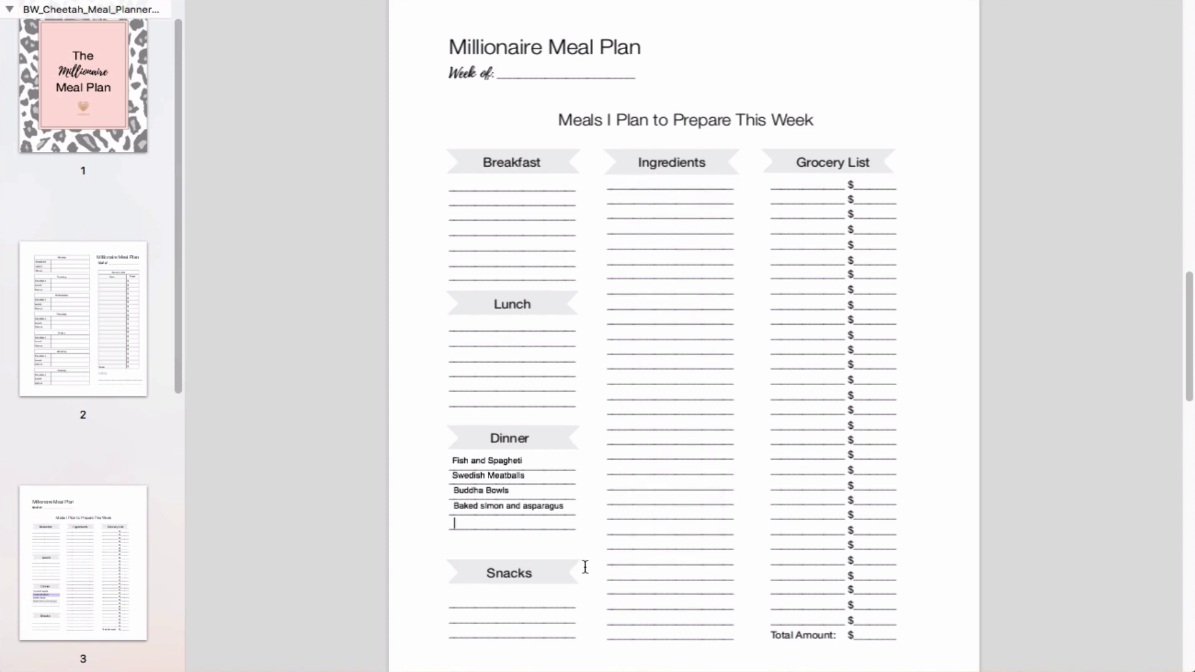
click(459, 460)
click(456, 463)
triple_click(464, 478)
key(Right)
click(491, 488)
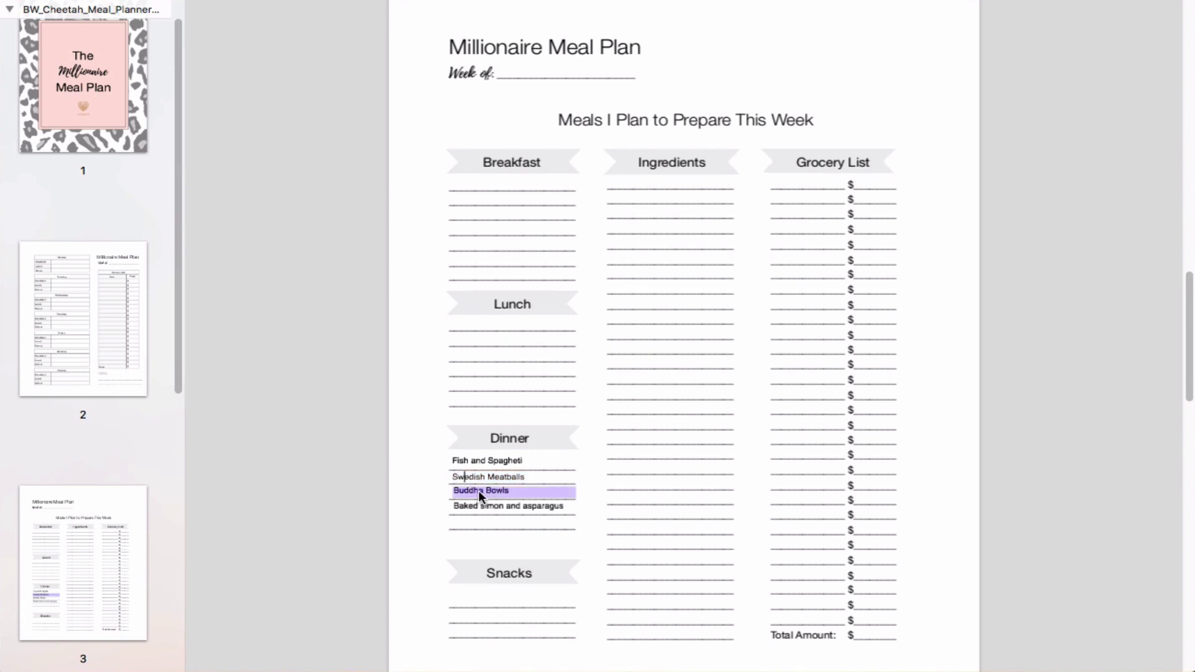
triple_click(479, 490)
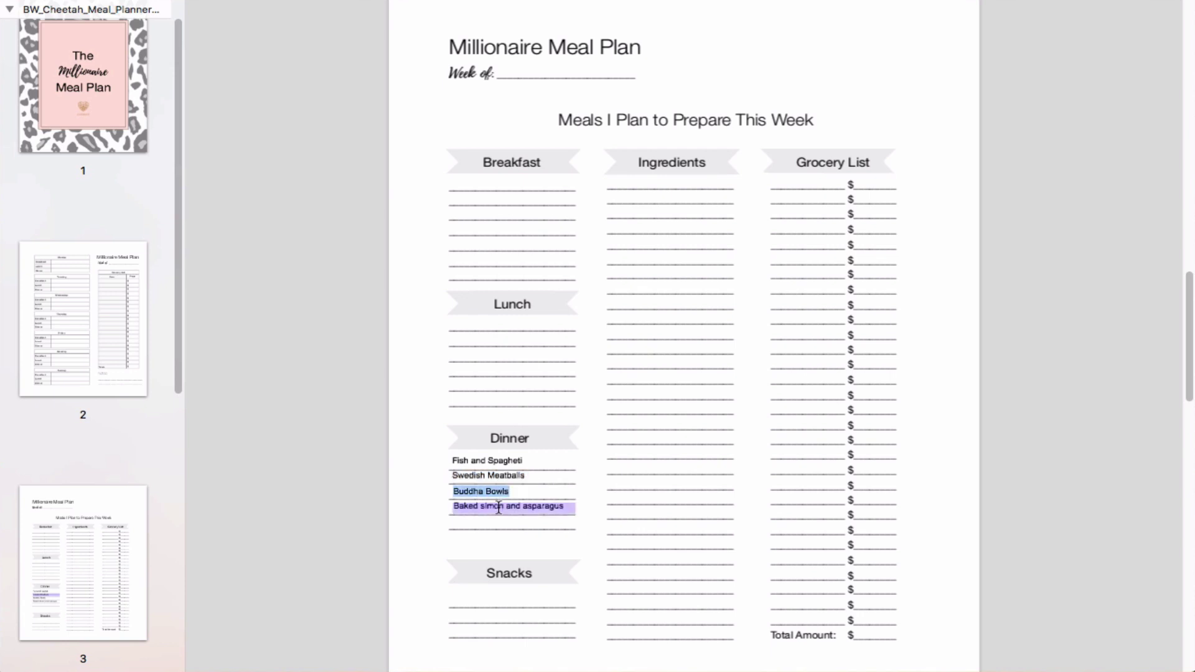
click(498, 508)
double_click(534, 511)
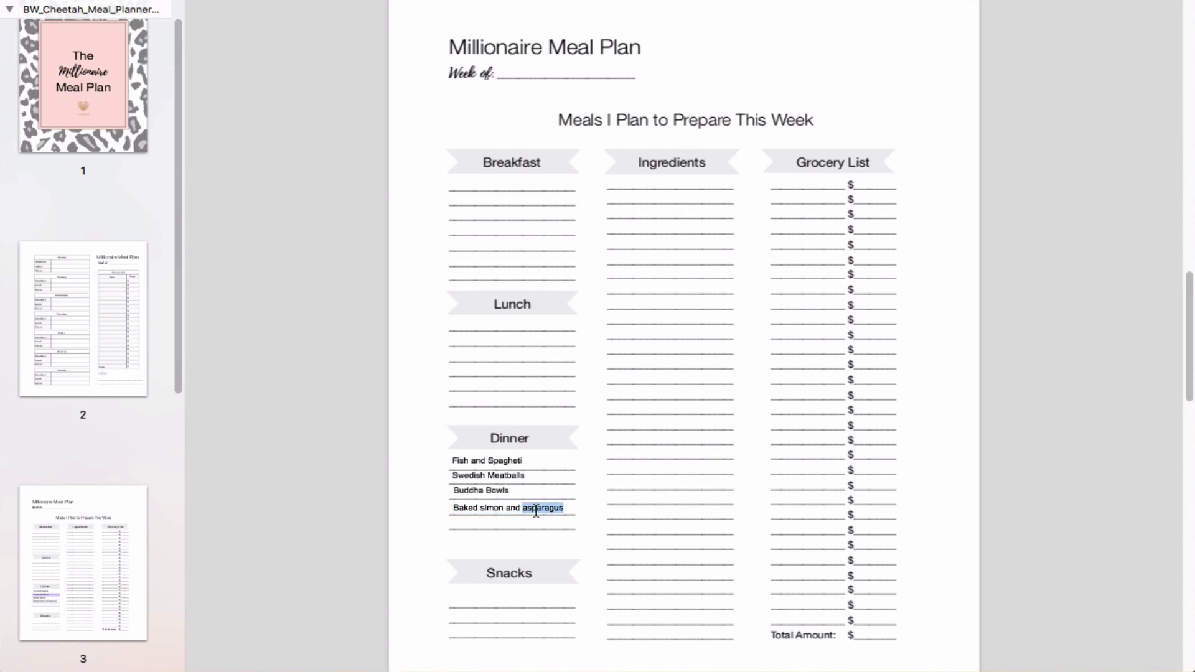
click(491, 476)
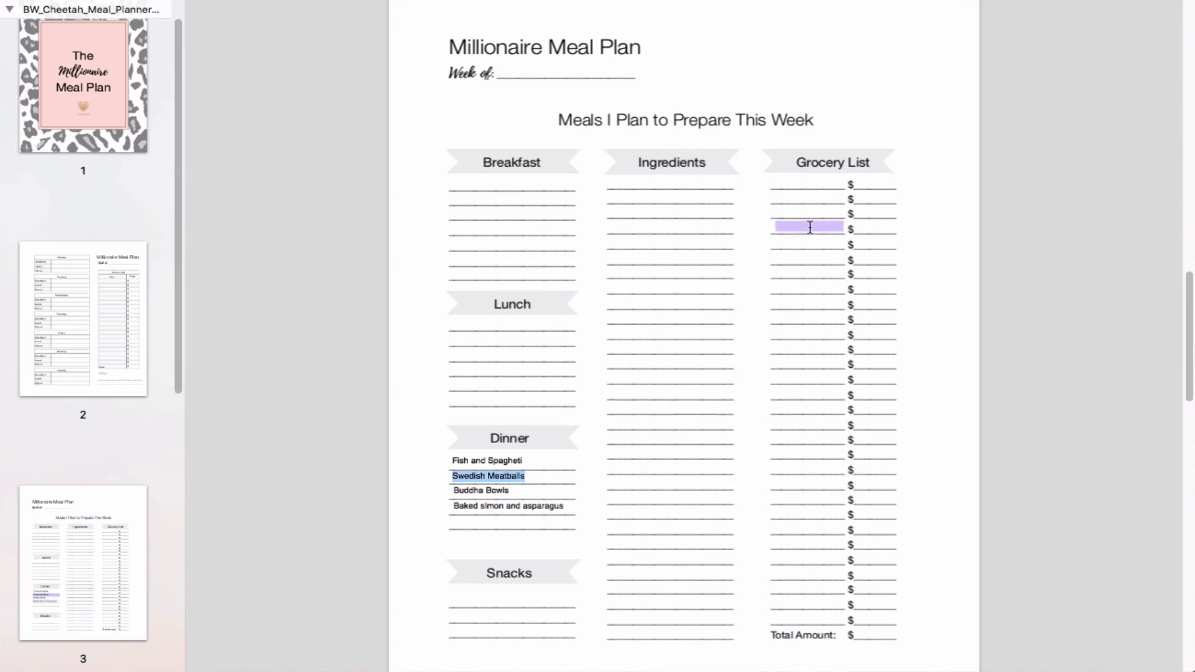
click(869, 629)
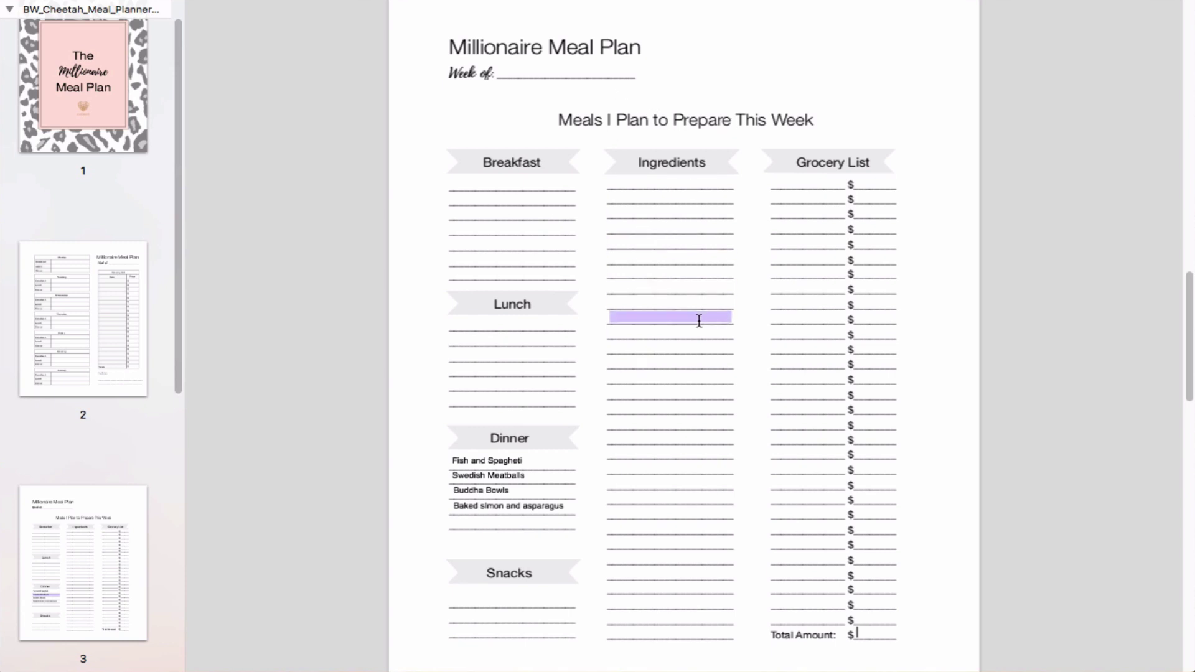
- Scroll to page 4's Basic Pantry List and review its Meat, Pantry, Vegetables and other columns
scroll(704, 413, down, 3)
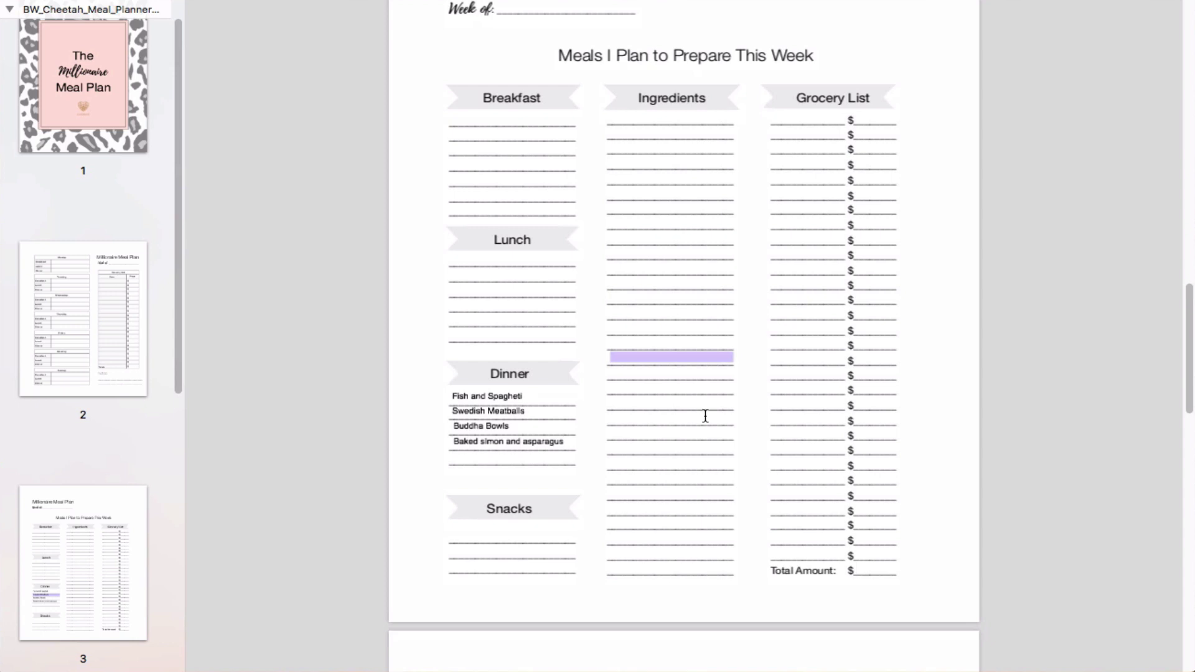
scroll(705, 416, down, 5)
scroll(705, 415, up, 5)
scroll(705, 415, down, 10)
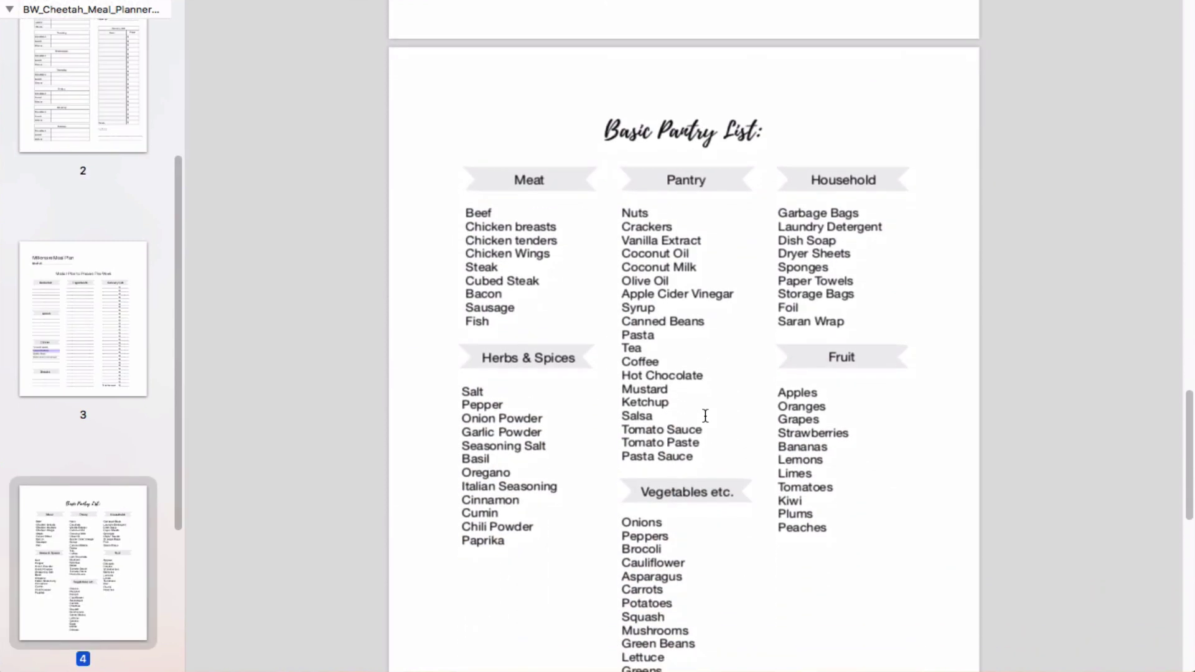
scroll(697, 394, down, 2)
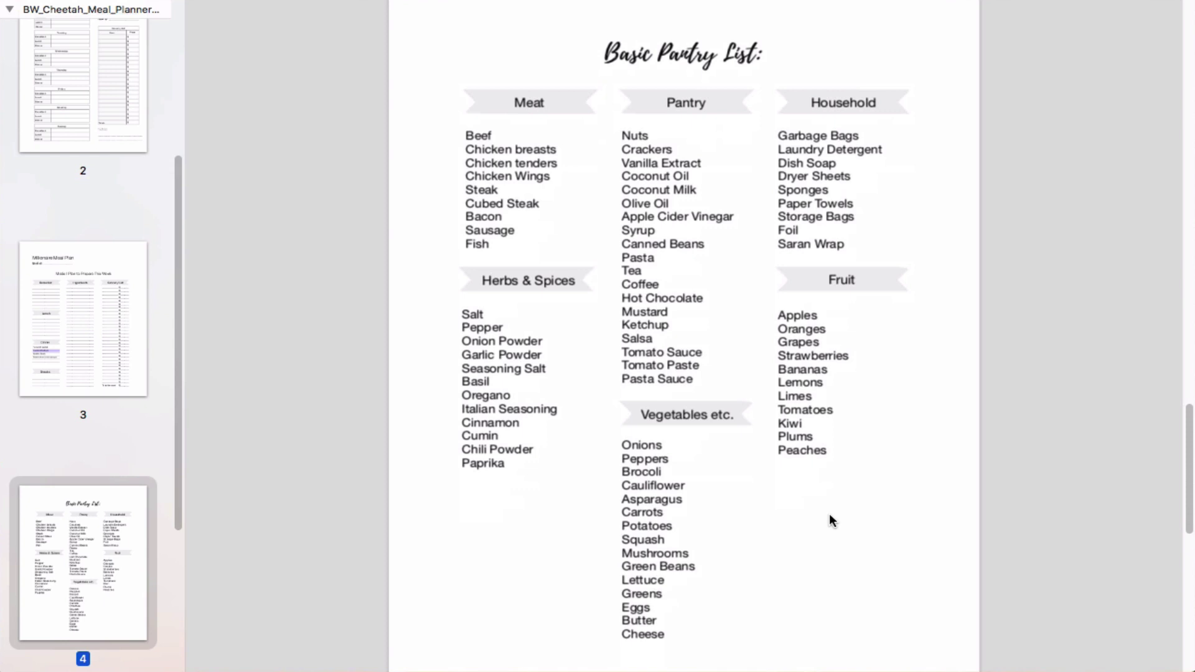
scroll(829, 514, down, 5)
scroll(829, 514, up, 5)
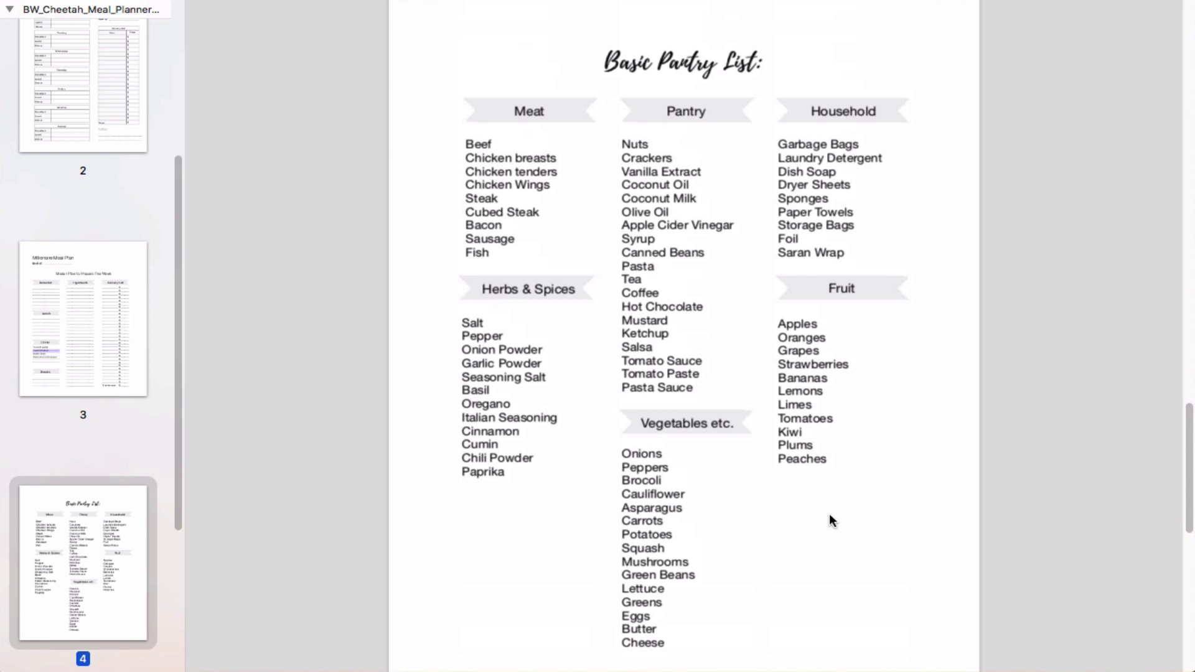
scroll(829, 514, down, 7)
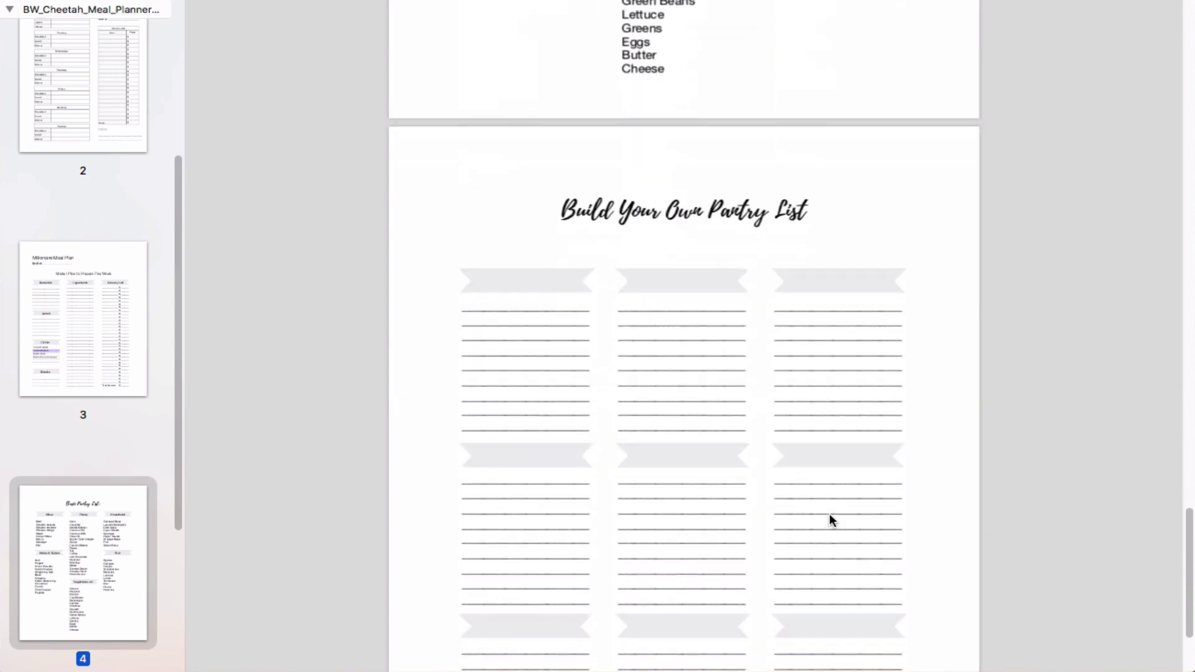
scroll(829, 514, up, 7)
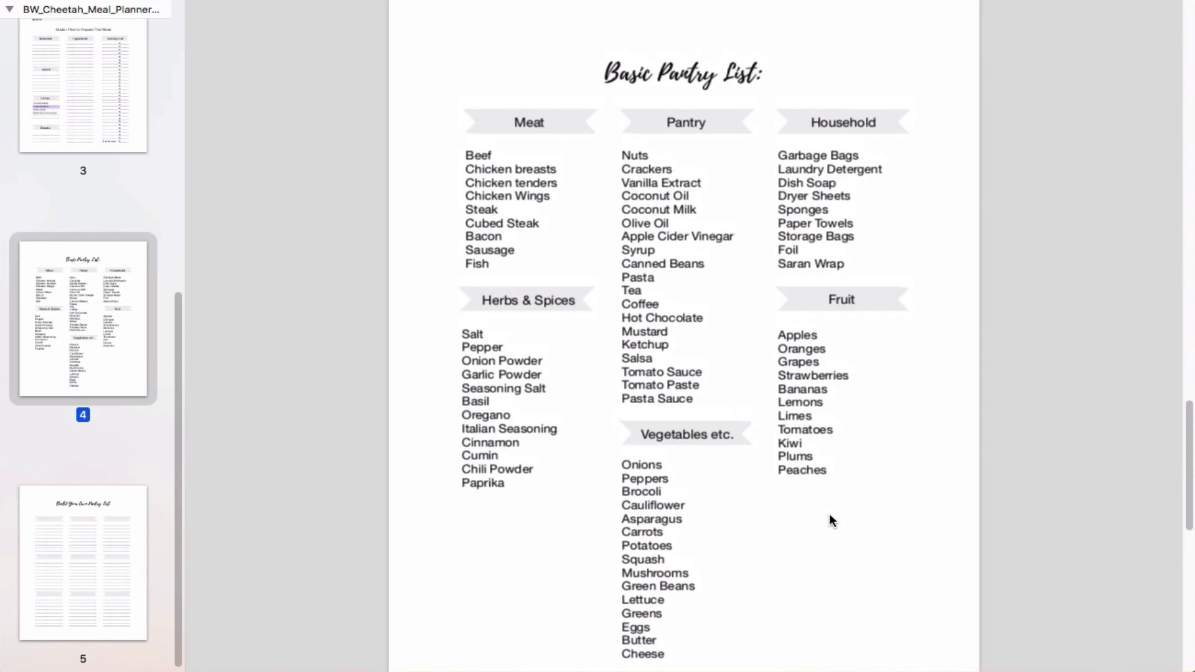
scroll(862, 413, down, 7)
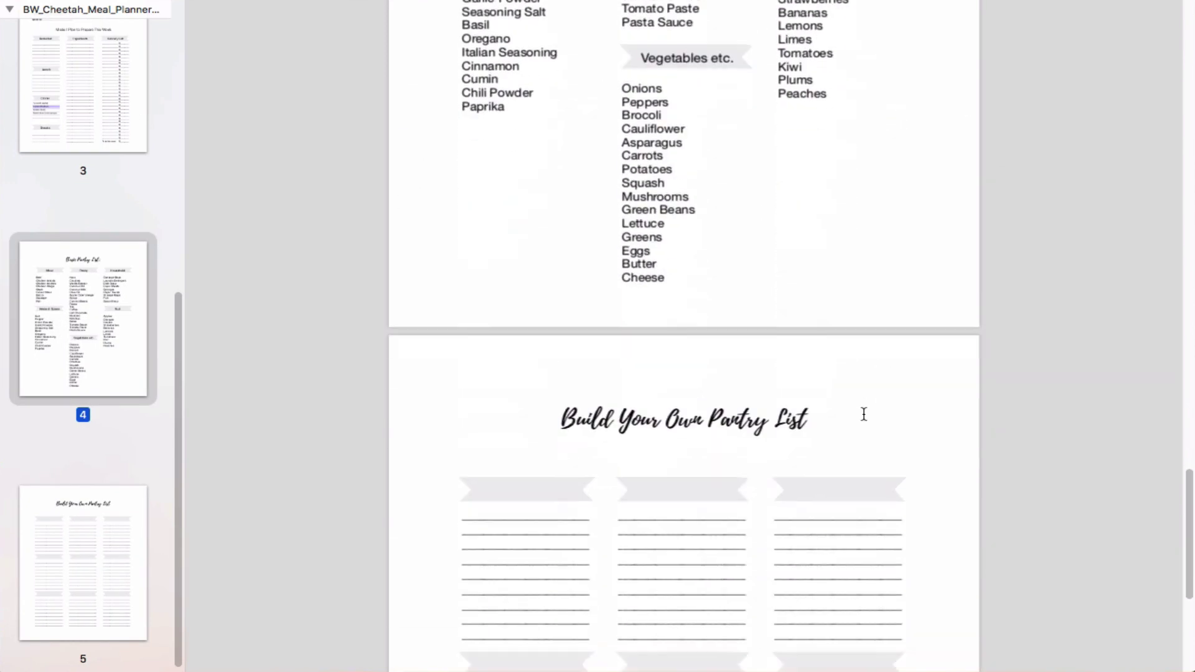
scroll(863, 413, down, 3)
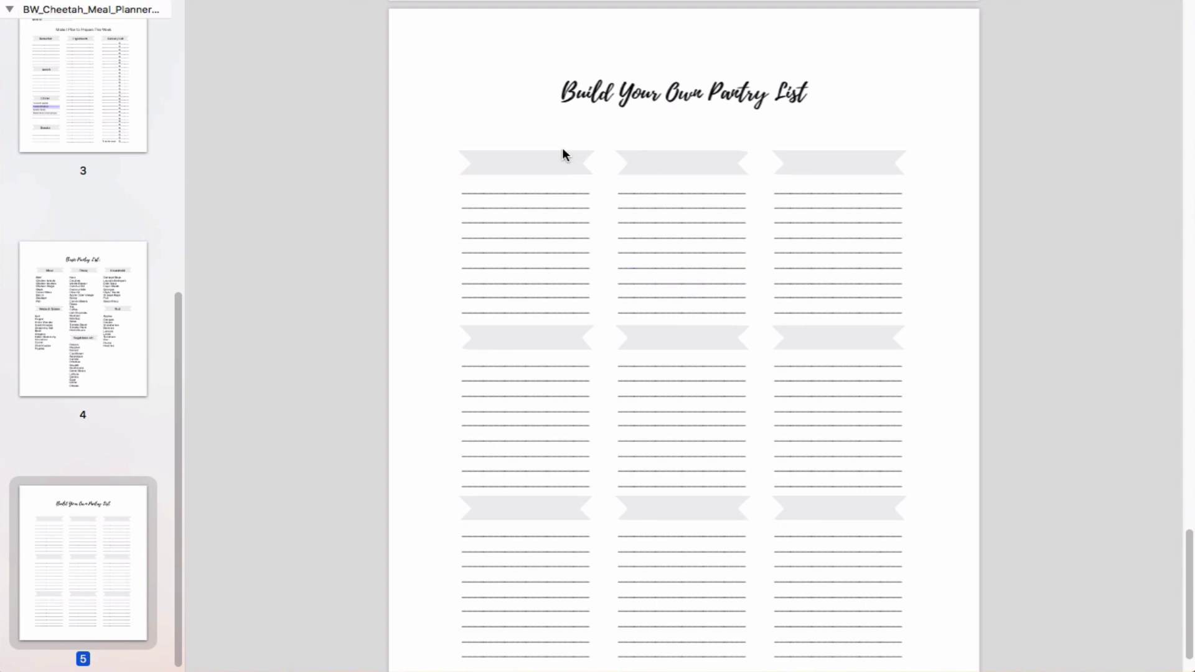
- Scroll back up to the Millionaire Meal Plan cover on page 1
scroll(759, 193, up, 10)
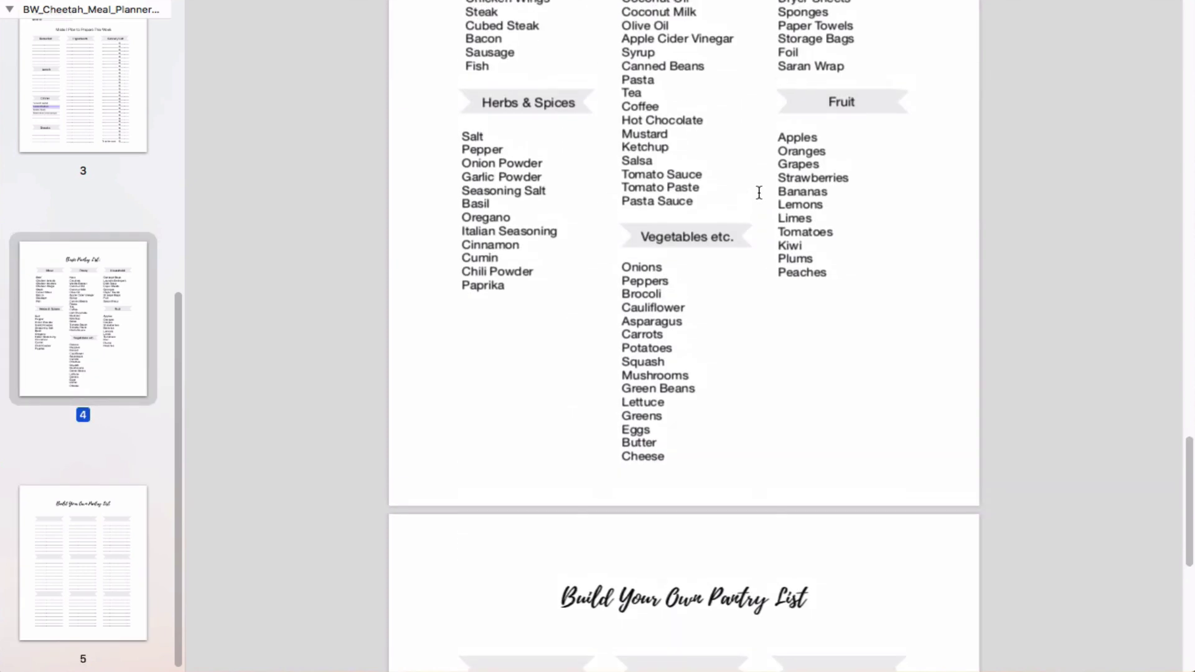
scroll(760, 192, down, 6)
scroll(759, 192, up, 12)
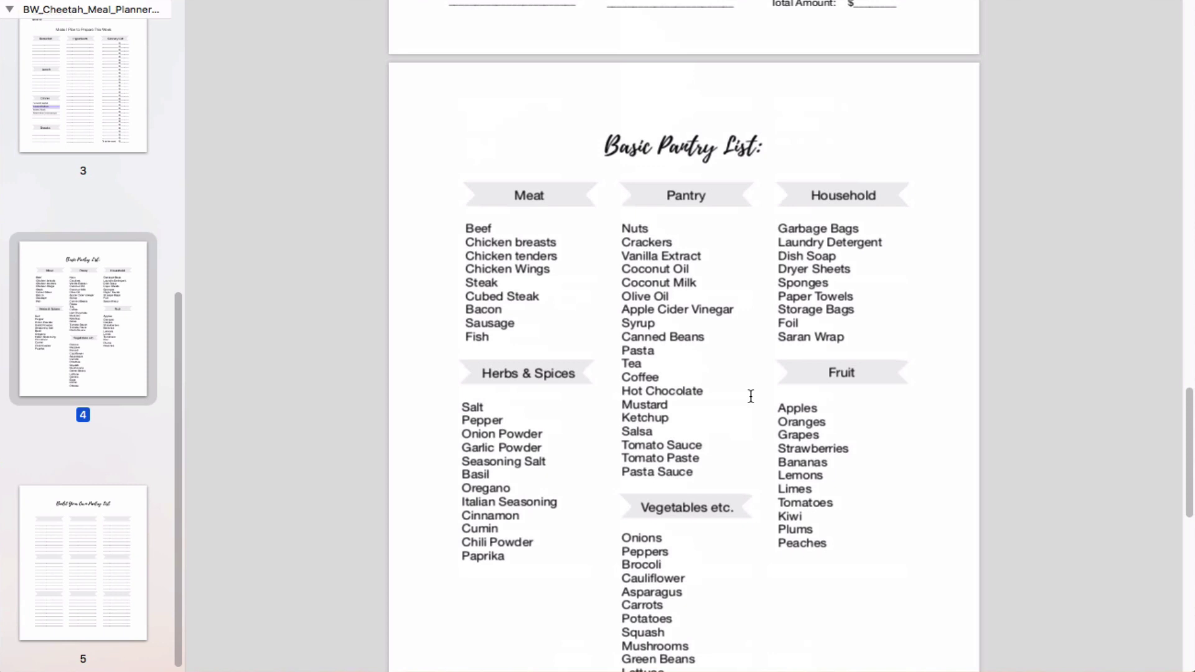
scroll(720, 361, down, 3)
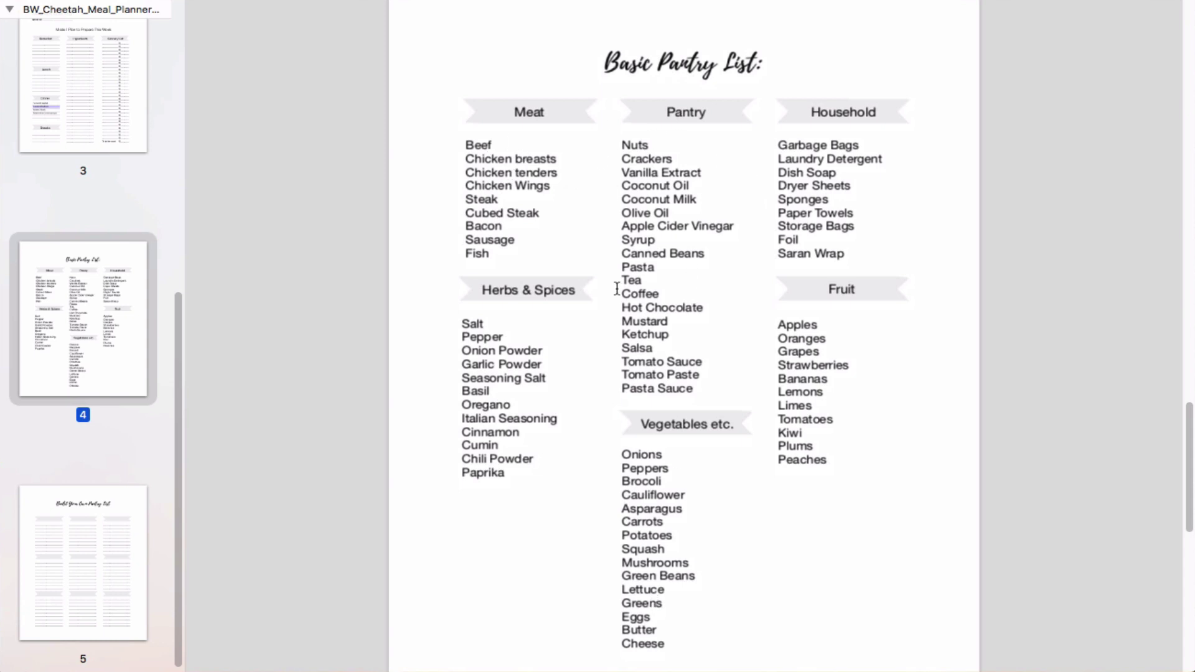
scroll(838, 448, up, 3)
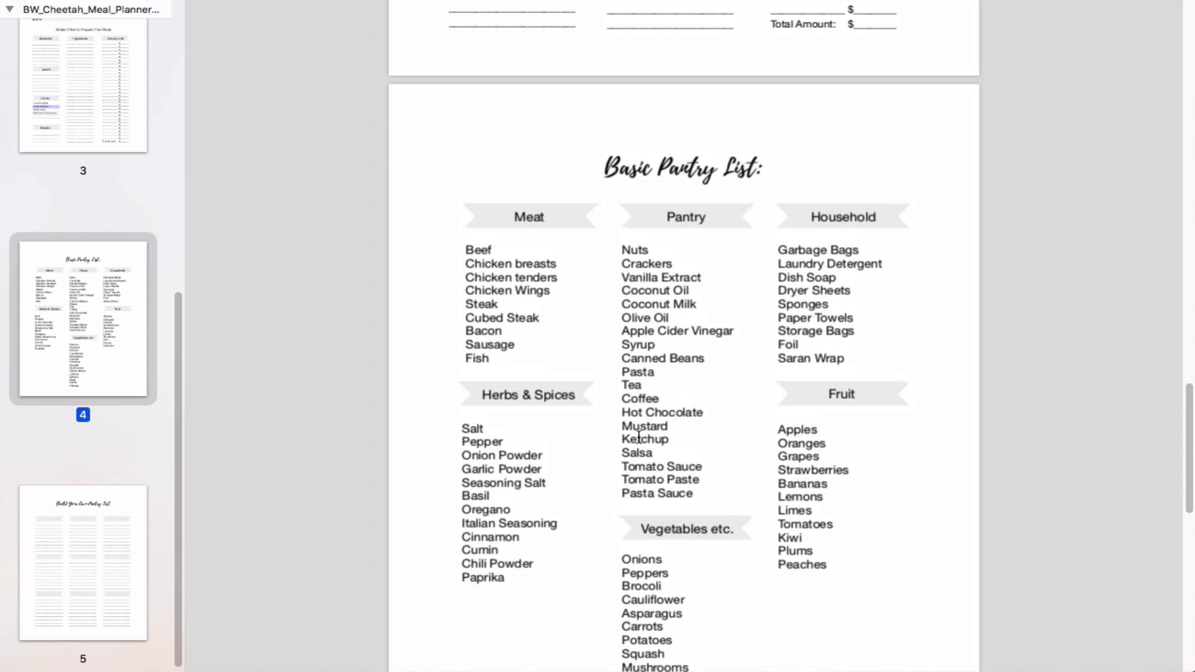
scroll(640, 436, down, 3)
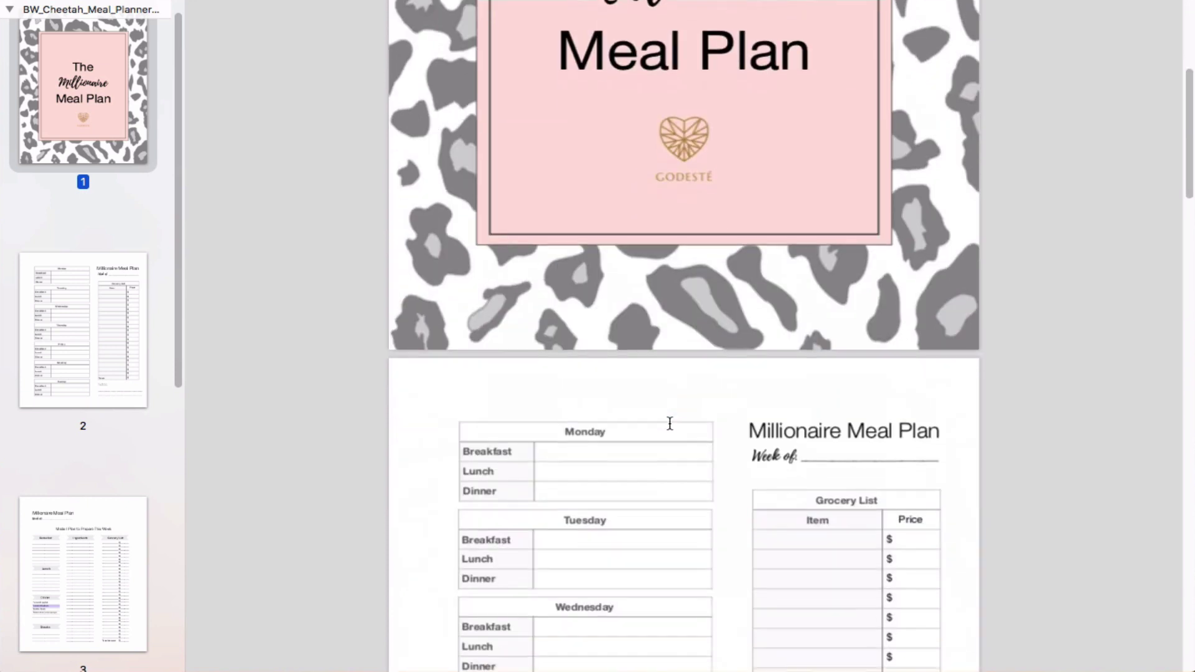
- Scroll past page 2 to page 3's Dinner entries and Snacks section
scroll(670, 423, down, 5)
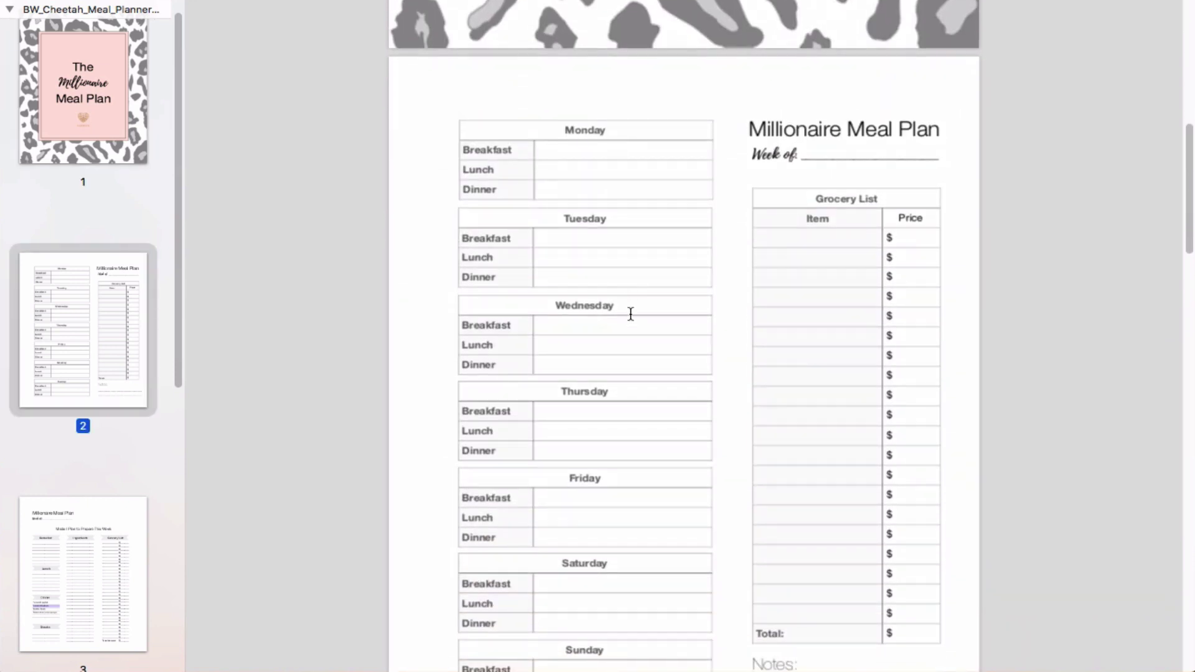
scroll(632, 324, down, 12)
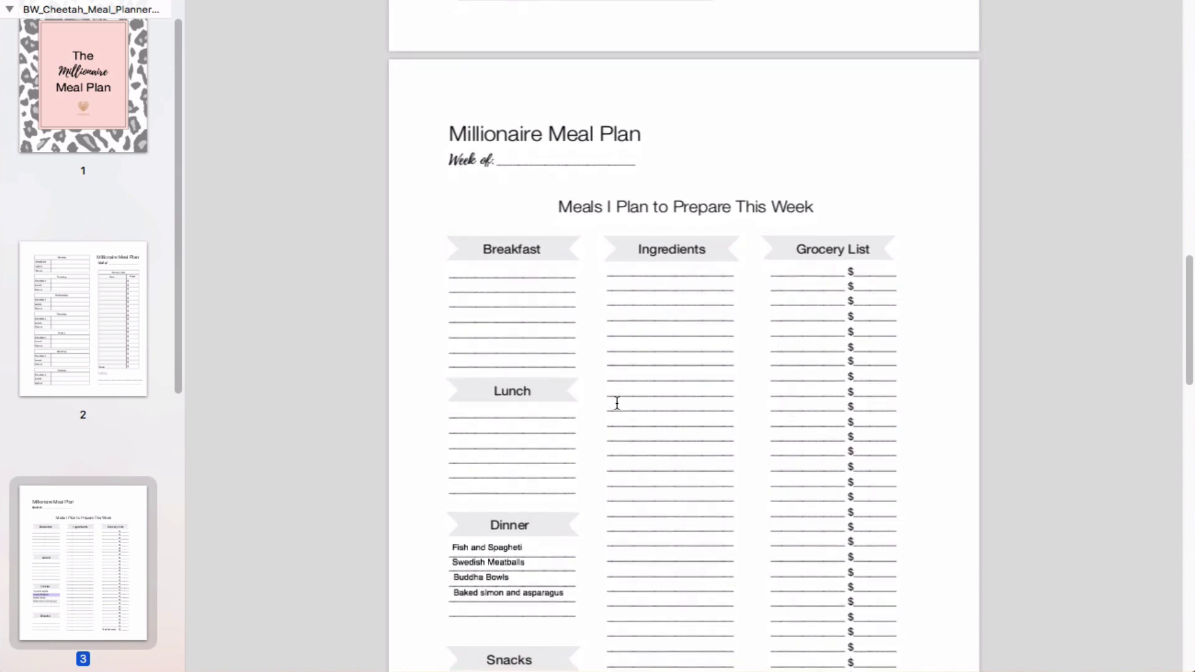
scroll(650, 397, down, 5)
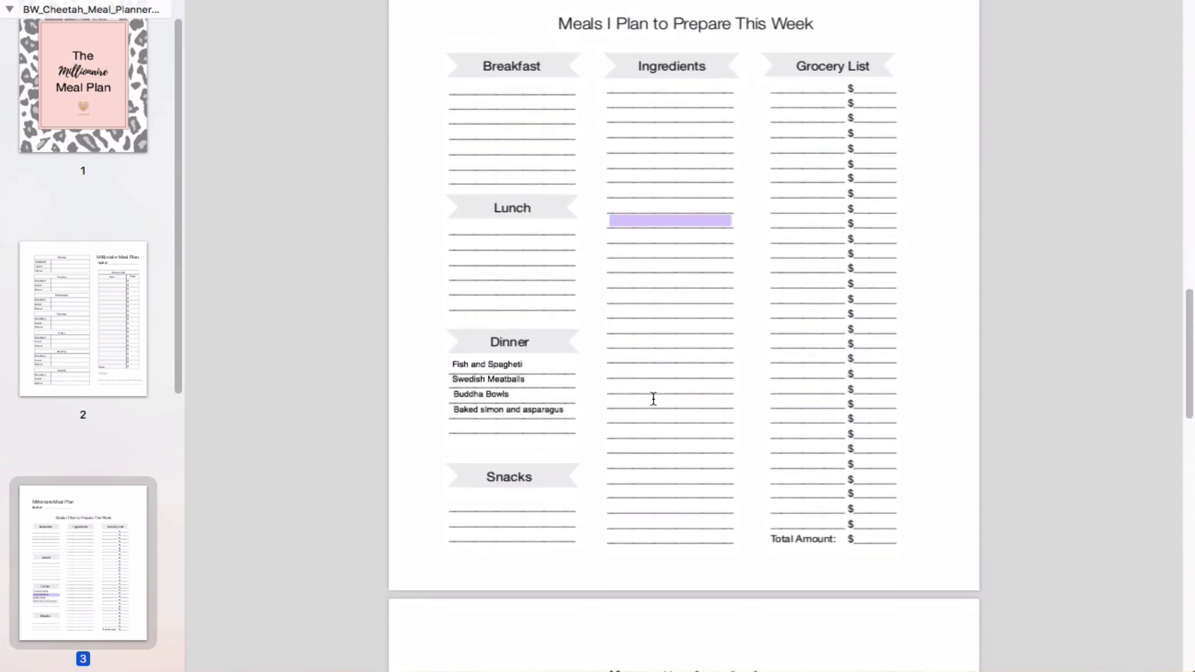
scroll(654, 398, down, 7)
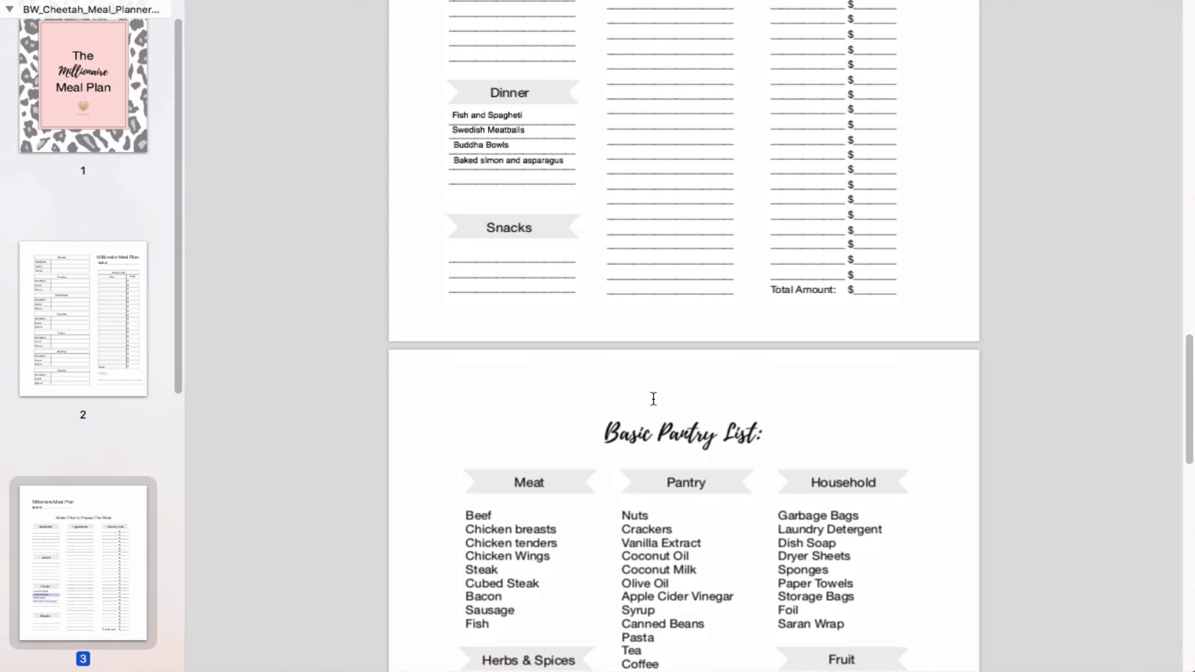
scroll(653, 399, up, 12)
scroll(654, 399, down, 2)
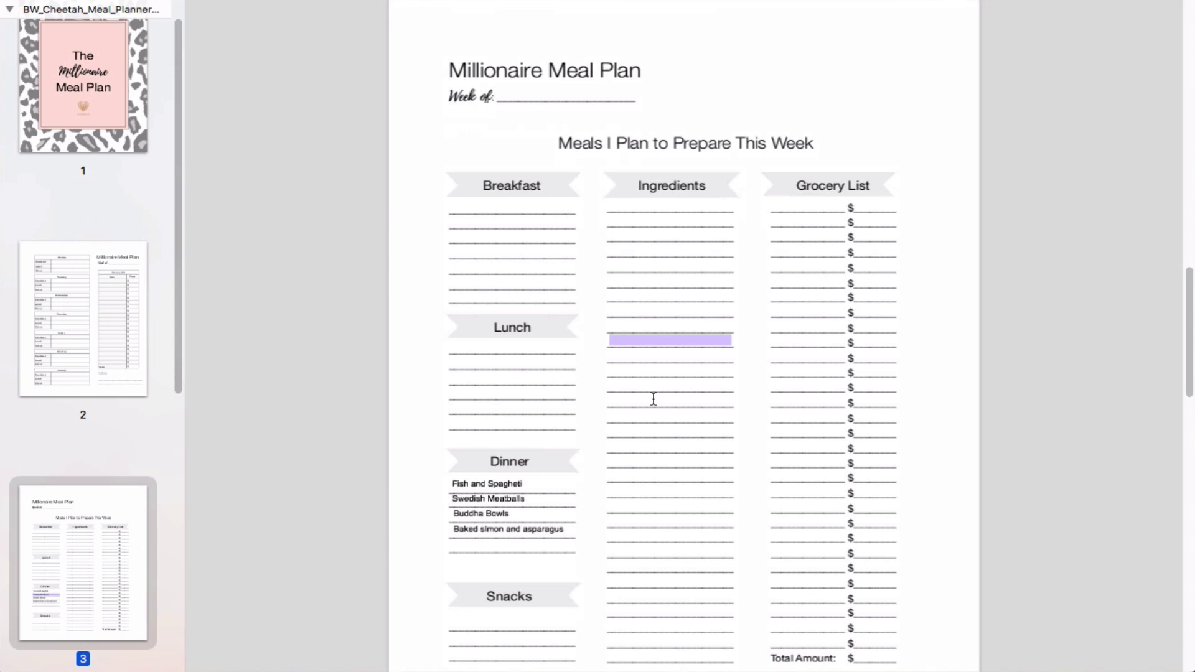
scroll(653, 399, down, 7)
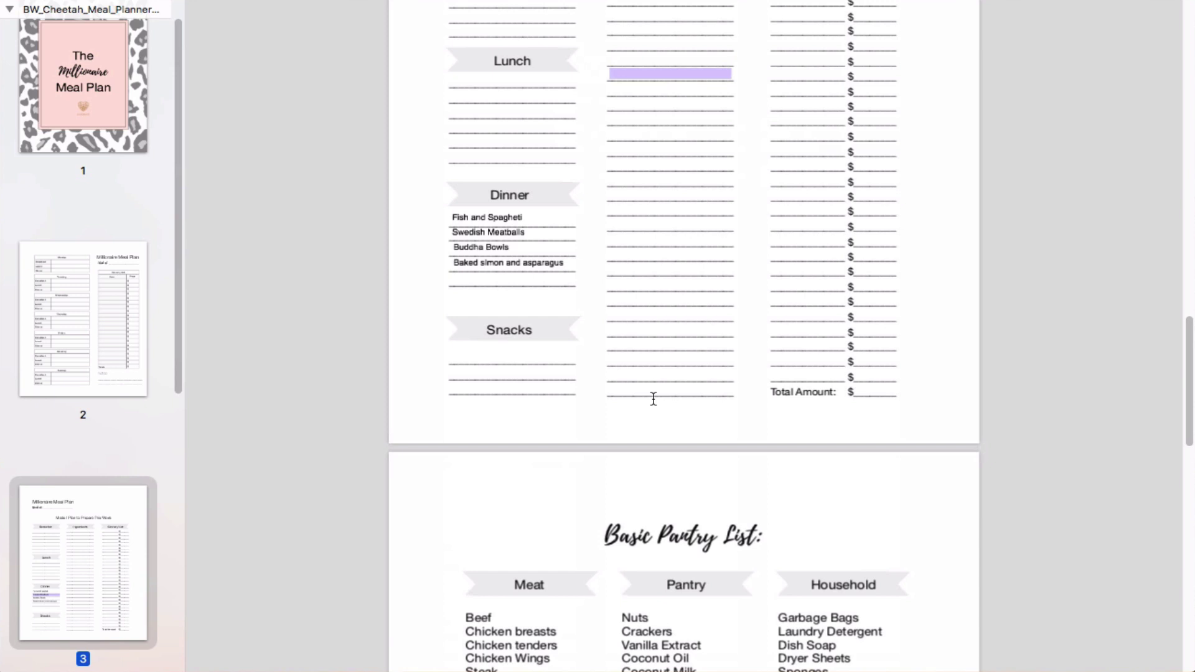